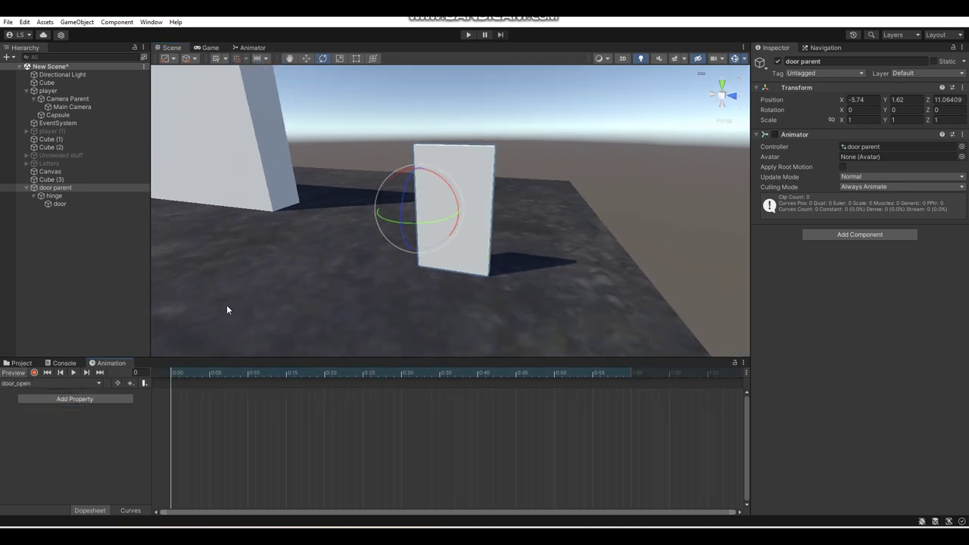
- Turn on recording for the door_open clip and select the hinge as the animated object
click(35, 372)
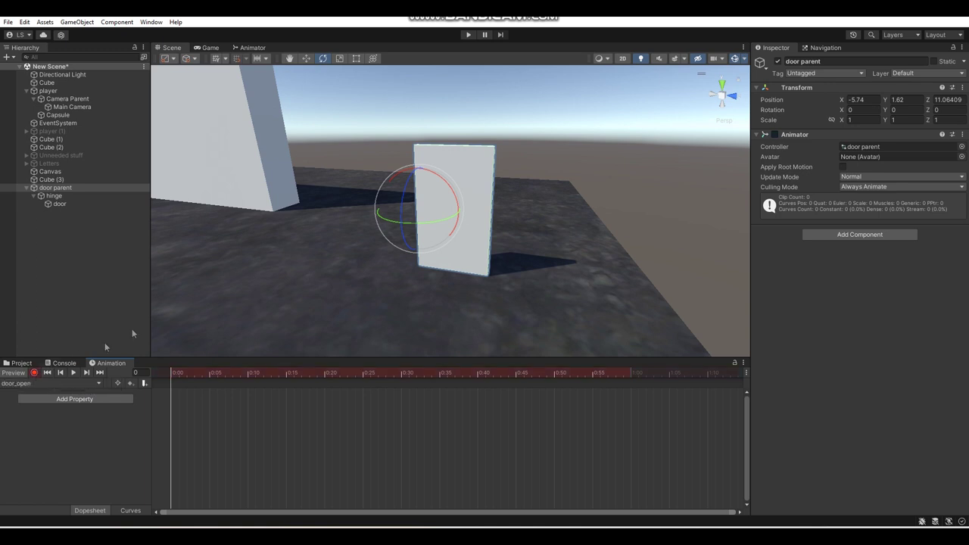
click(58, 196)
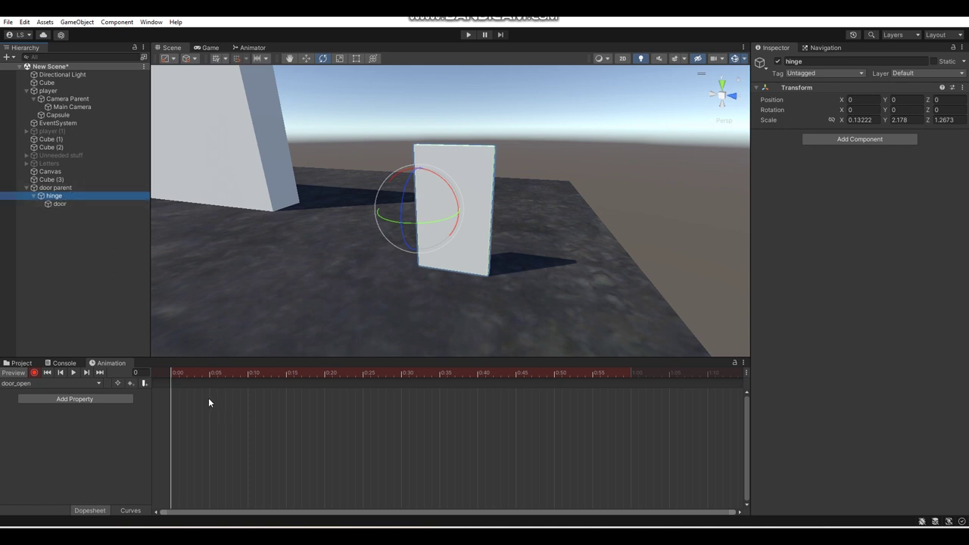
- Reselect the hinge and place the door_open time cursor at 0:30 on the timeline
click(101, 189)
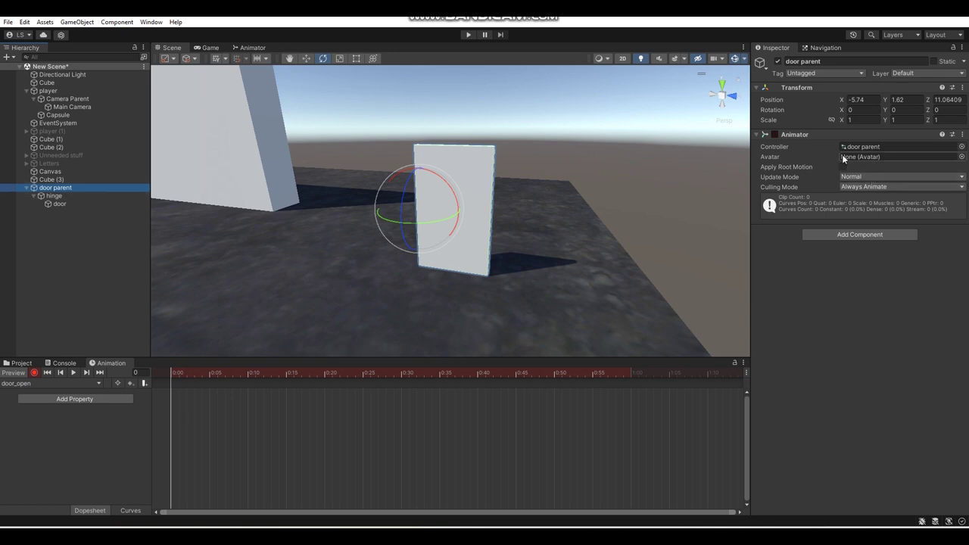
click(65, 196)
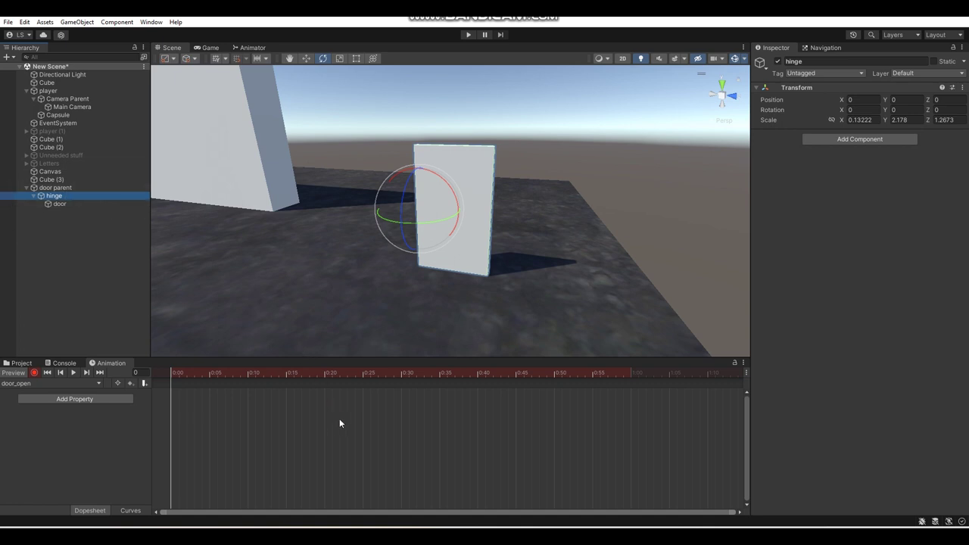
click(403, 373)
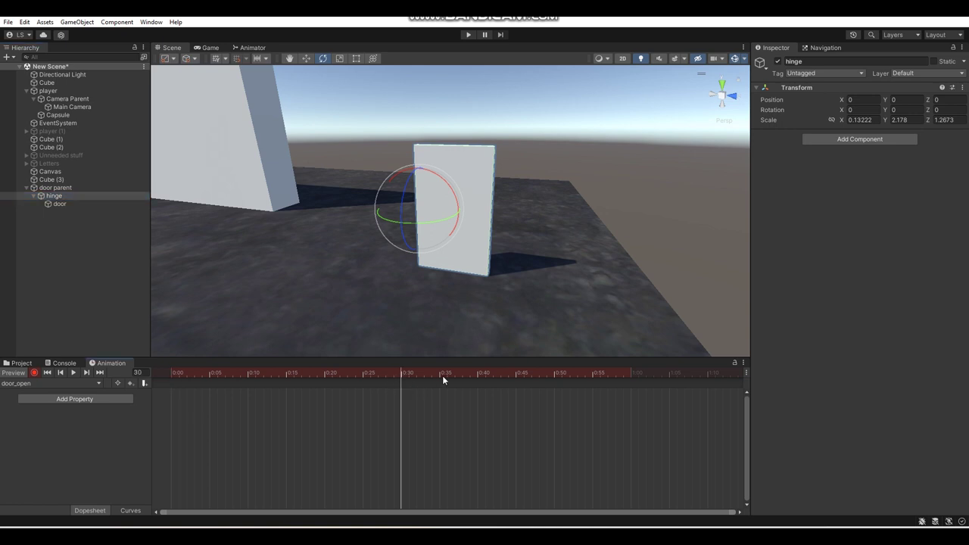
drag(443, 376, 405, 403)
scroll(622, 401, down, 3)
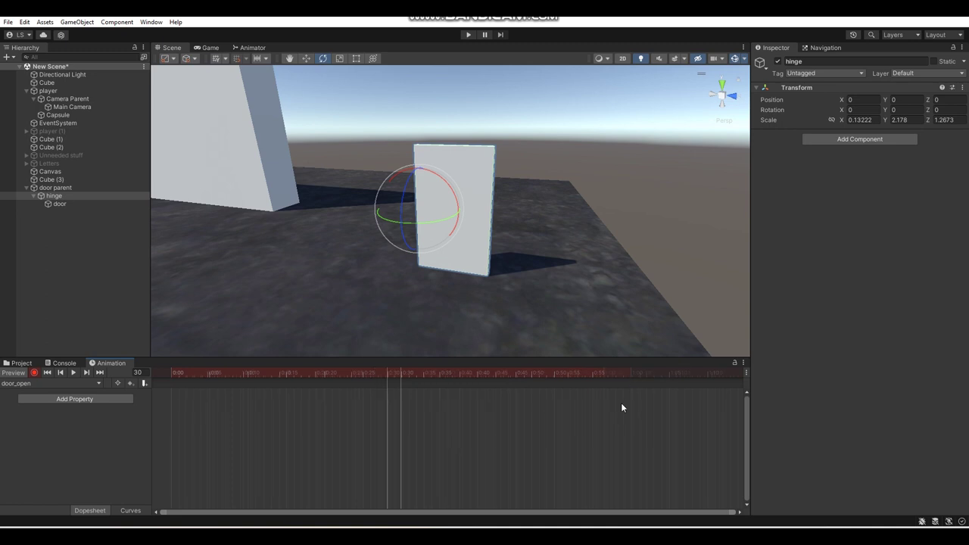
scroll(623, 408, down, 2)
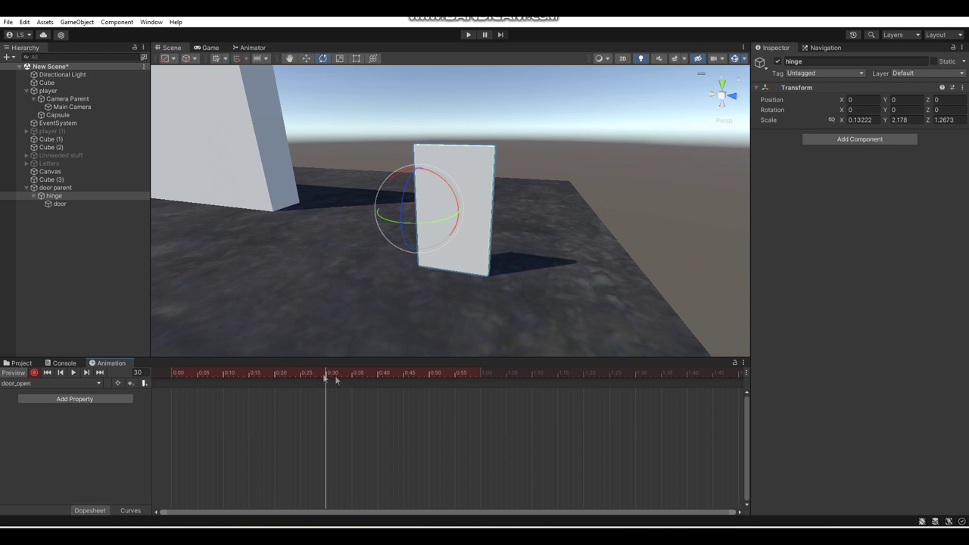
scroll(392, 265, up, 4)
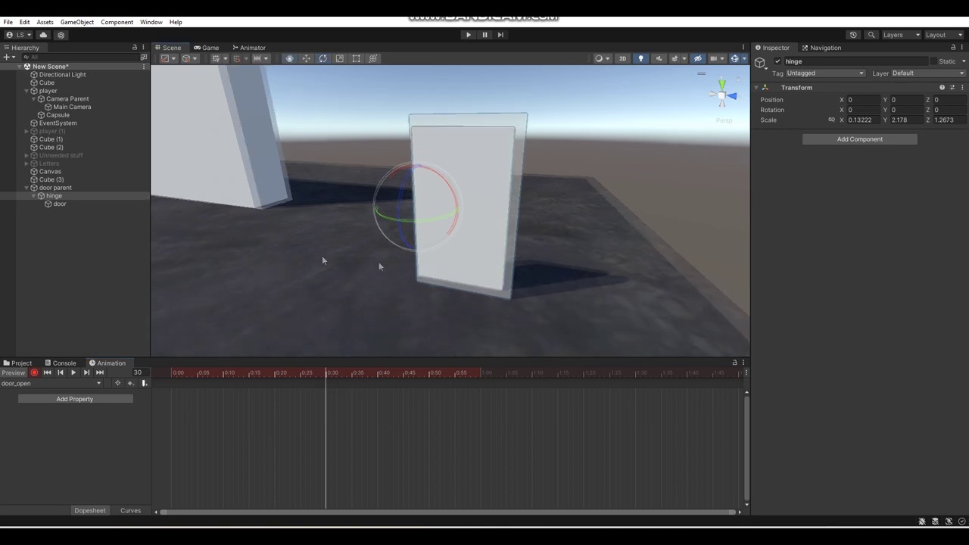
- Key the hinge's Rotation Y to 90 at frame 30 and preview the swing
click(897, 110)
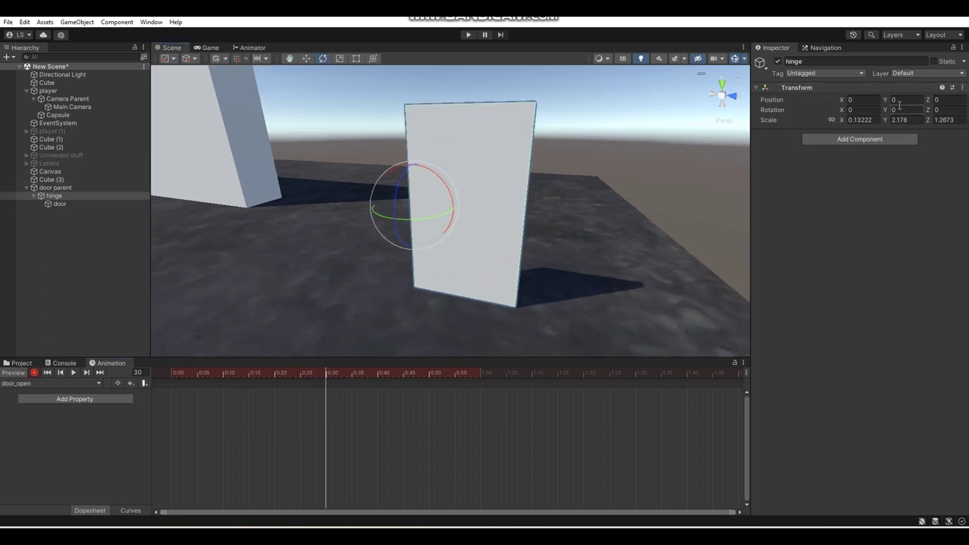
text(90)
right_drag(551, 218, 579, 227)
drag(322, 375, 111, 382)
click(73, 373)
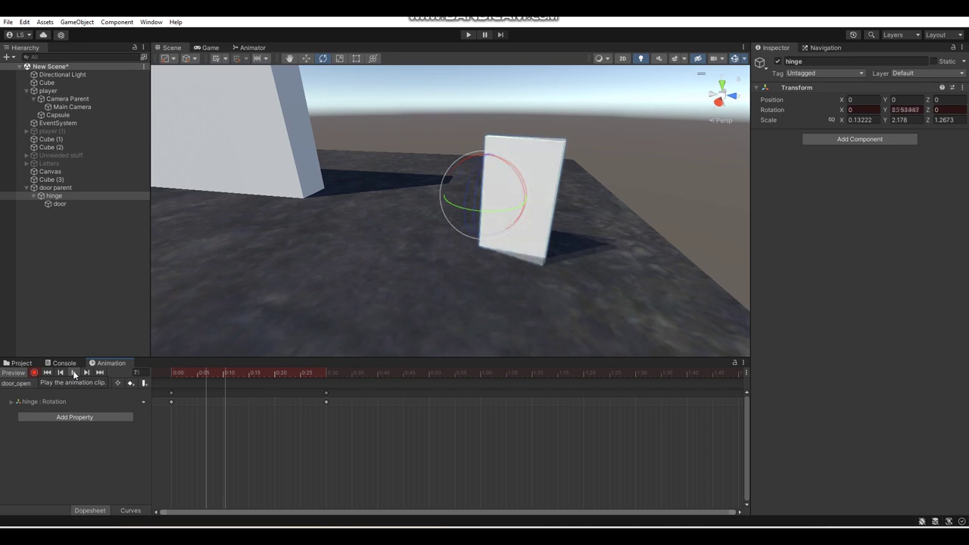
click(74, 372)
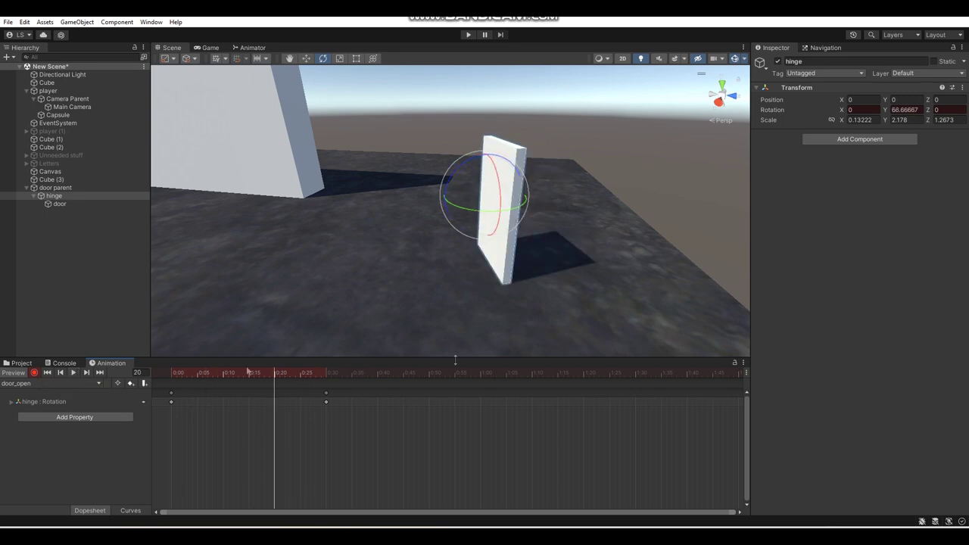
- Move the end keyframe from 0:30 to 1:00 and preview the one-second swing
click(325, 395)
drag(325, 393, 484, 412)
drag(313, 373, 171, 374)
click(73, 372)
alt+drag(494, 273, 348, 291)
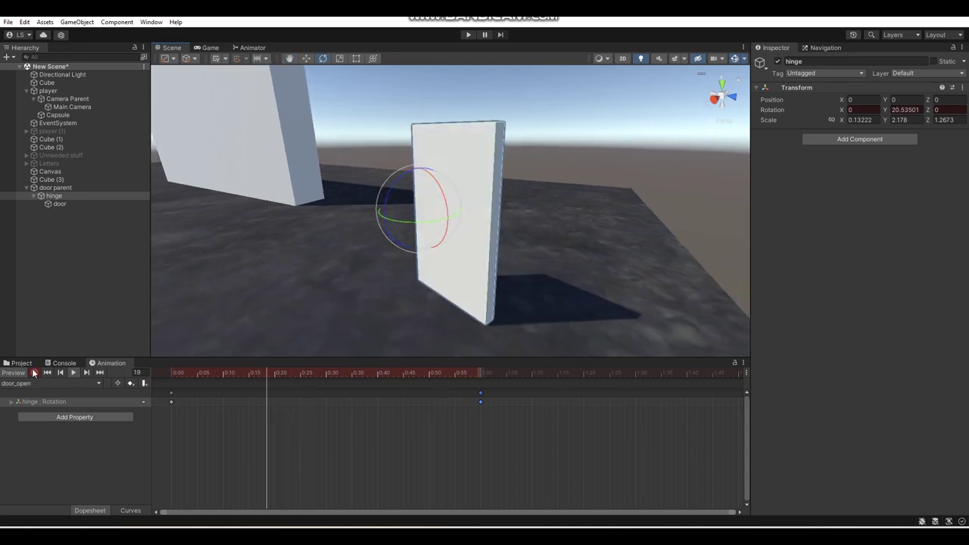
click(73, 373)
alt+drag(402, 234, 426, 240)
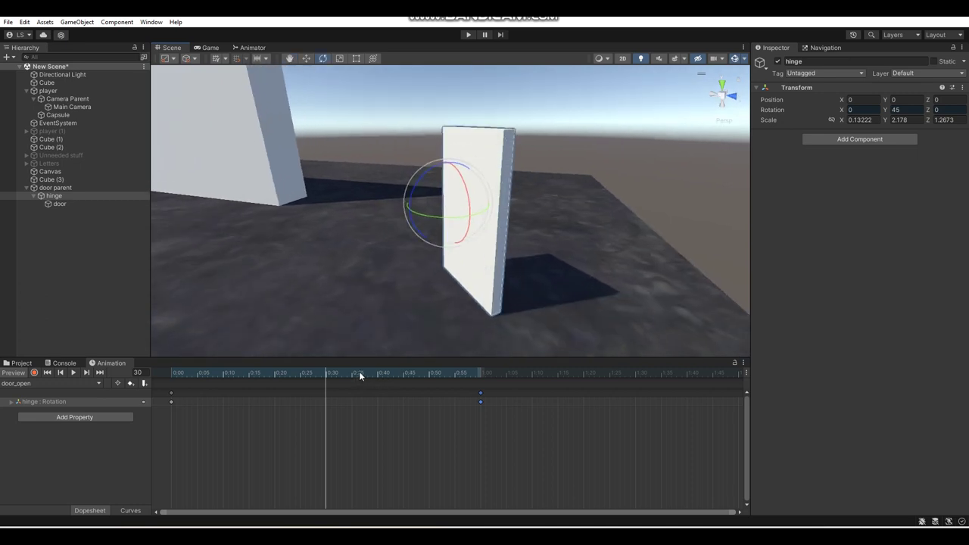
- Switch the Animation window to the door_close clip and turn recording on
click(35, 373)
click(36, 374)
click(36, 384)
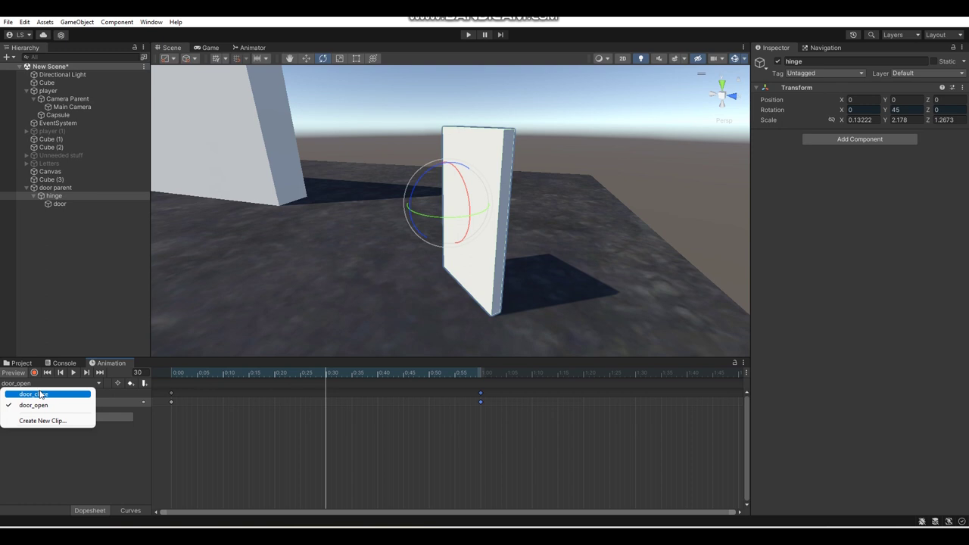
click(42, 392)
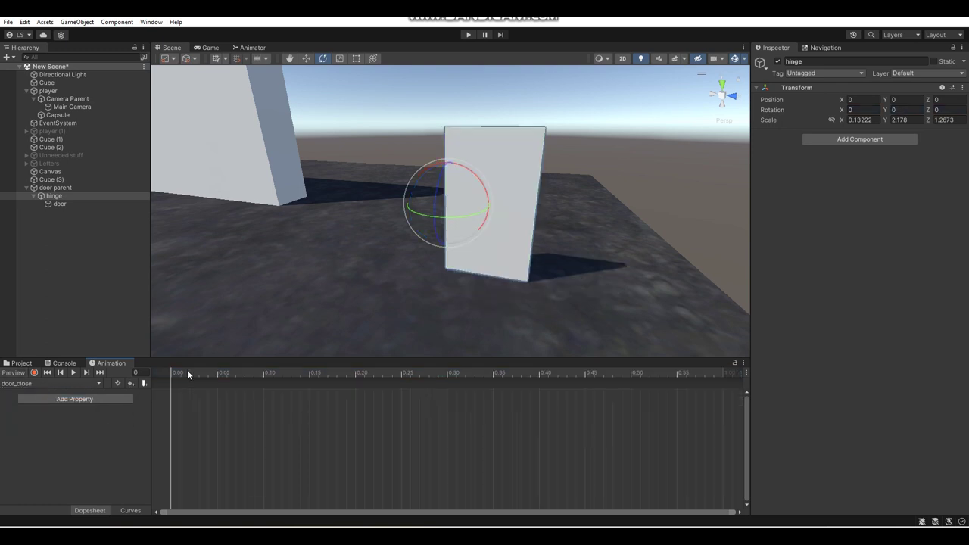
click(34, 373)
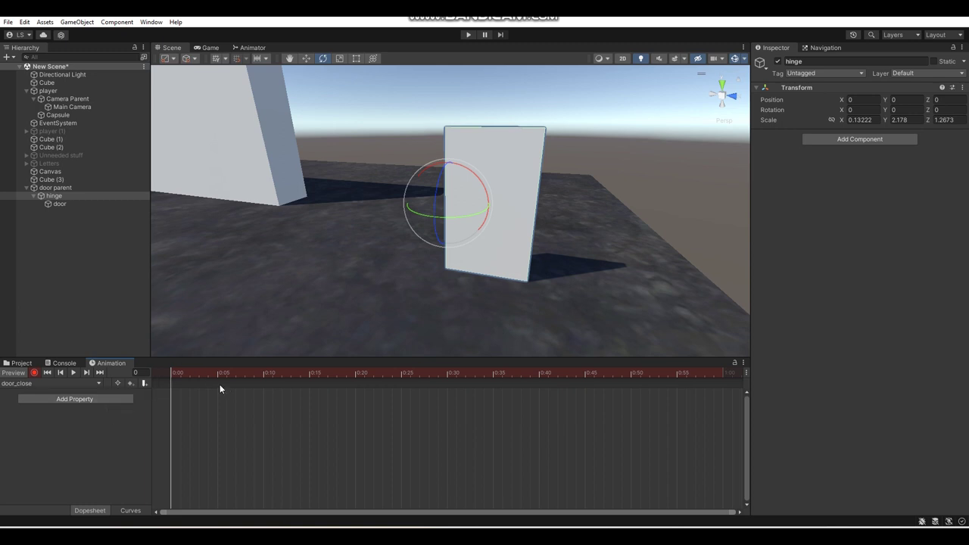
- Key hinge Rotation Y at 90 on frame 0 and 0 on frame 60
click(910, 110)
text(90)
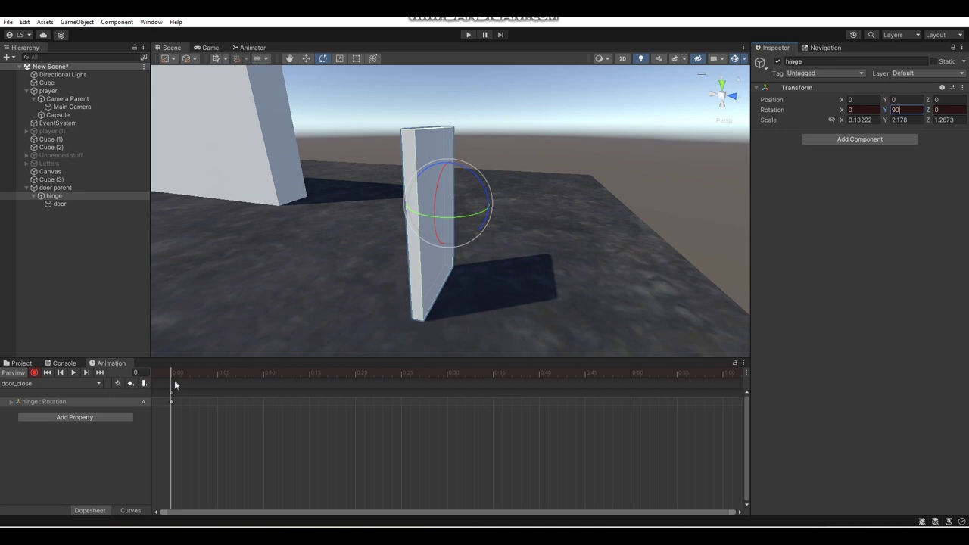
drag(290, 376, 723, 393)
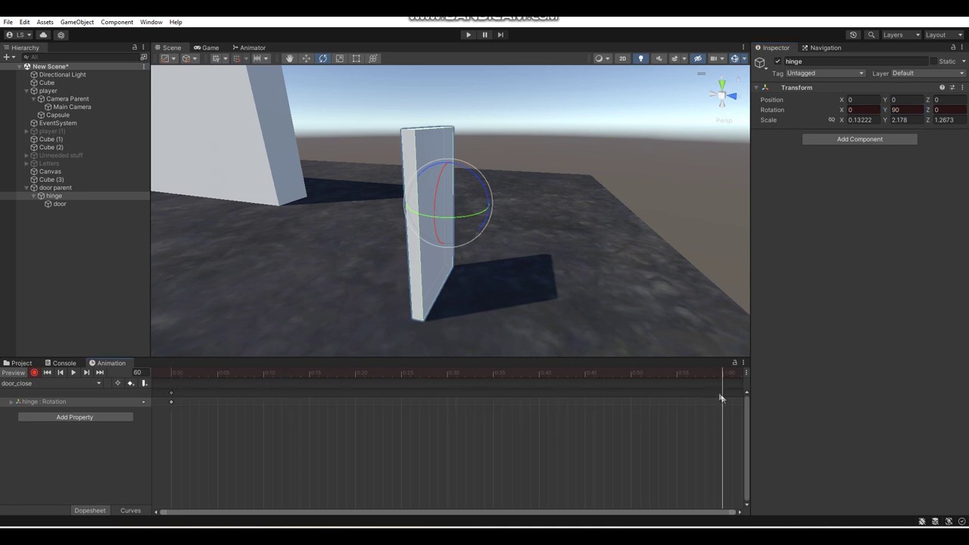
click(902, 110)
text(0)
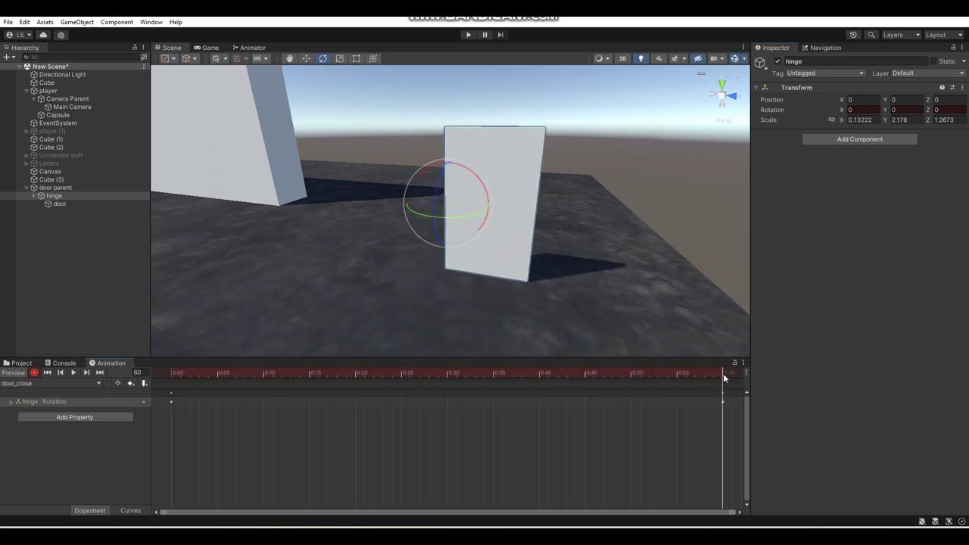
- Preview the door_close swing, stop recording, and show the door tutorial folder's assets
drag(723, 375, 140, 402)
click(73, 374)
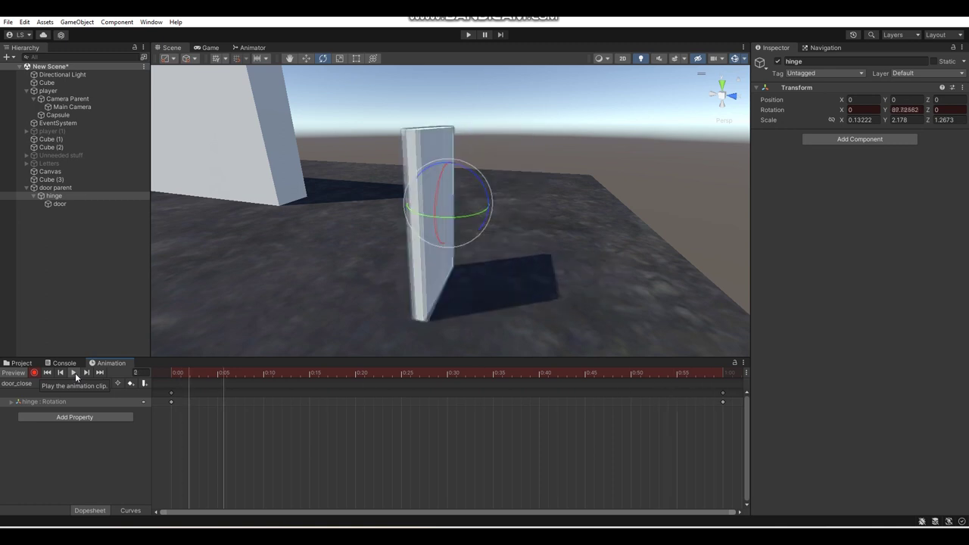
click(33, 374)
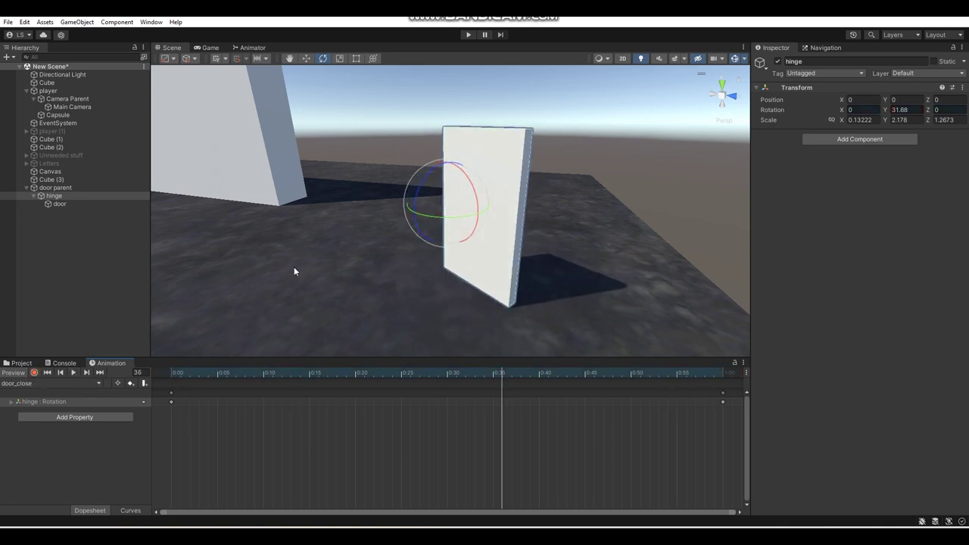
click(28, 364)
right_drag(327, 286, 262, 341)
- Uncheck Loop Time in the Inspector for the door_open and door_close clips
click(245, 412)
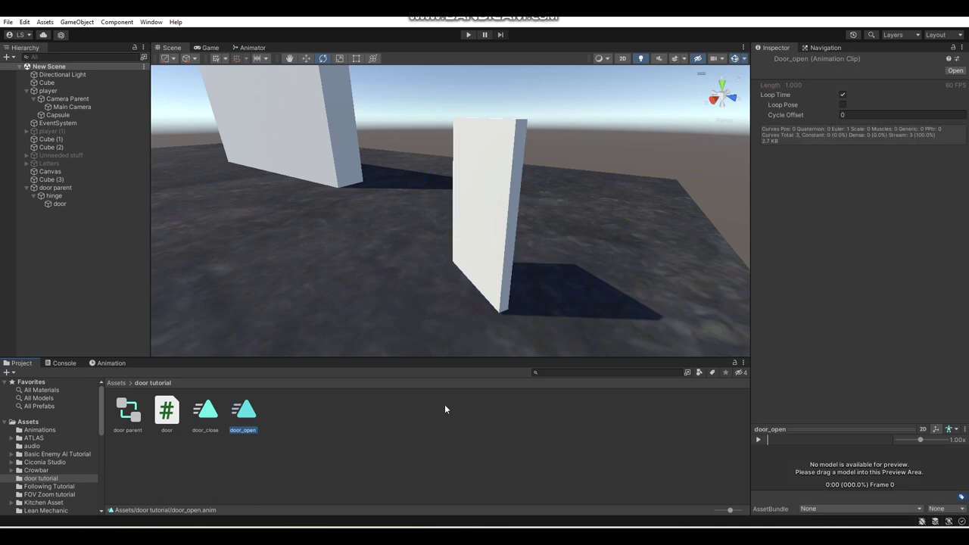
click(844, 96)
click(843, 95)
click(843, 96)
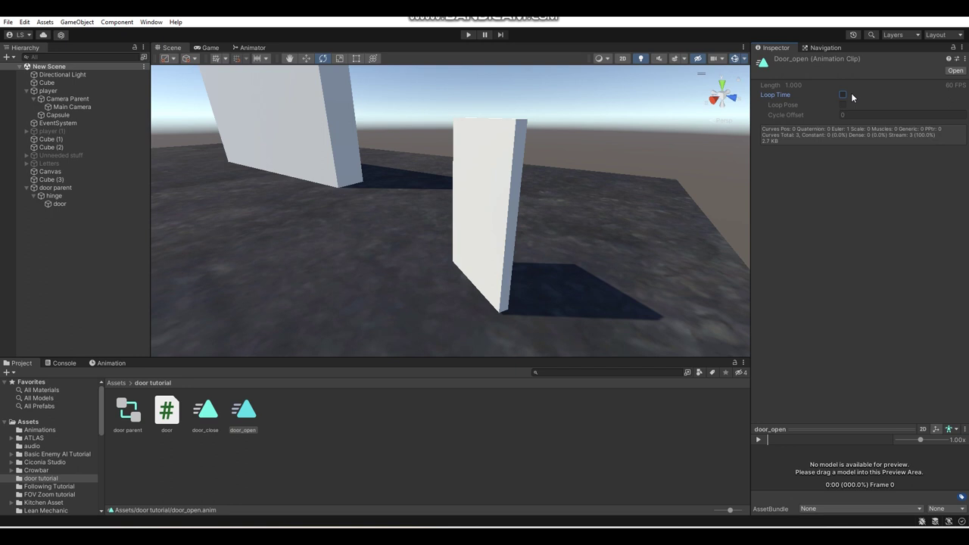
click(203, 418)
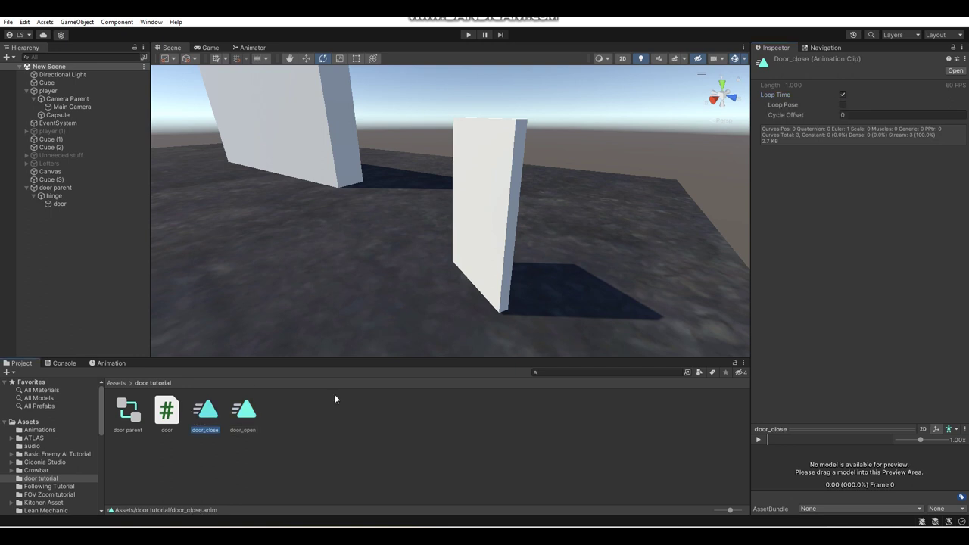
click(844, 95)
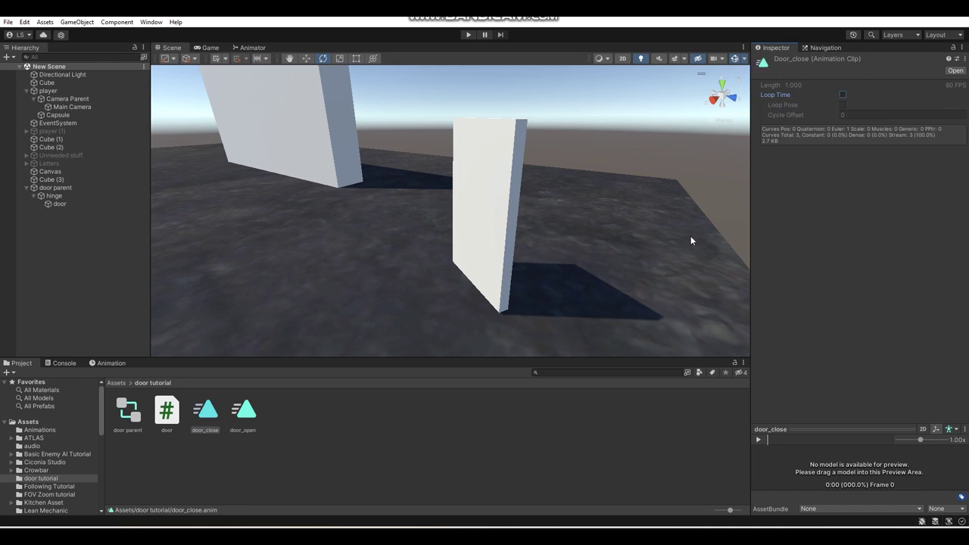
right_drag(530, 235, 619, 228)
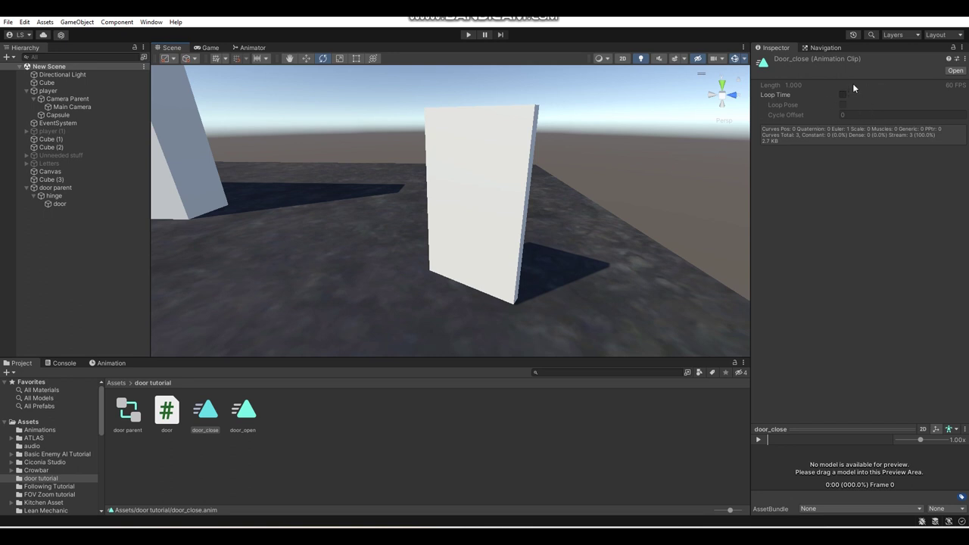
- Select the door object in the Hierarchy and frame it in the Scene view
alt+drag(472, 219, 121, 227)
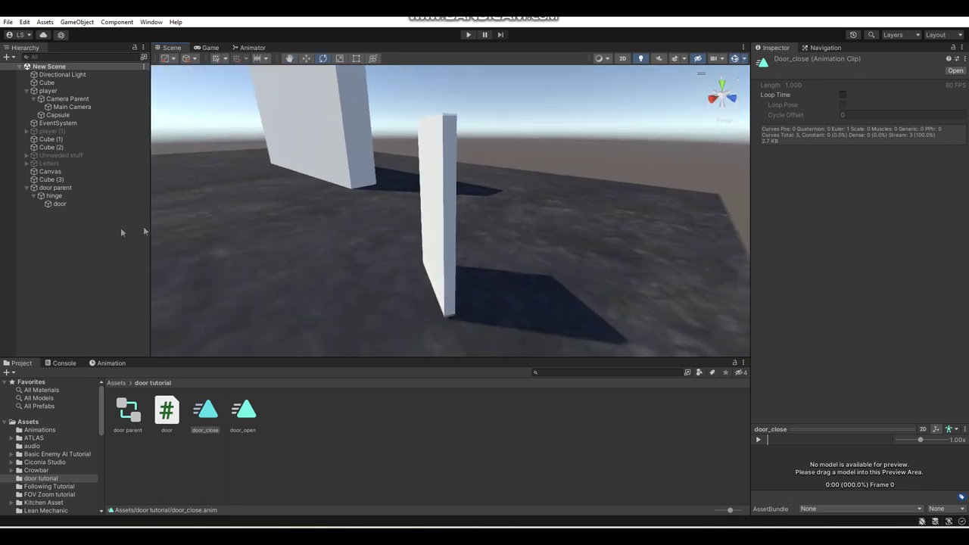
click(89, 204)
key(f)
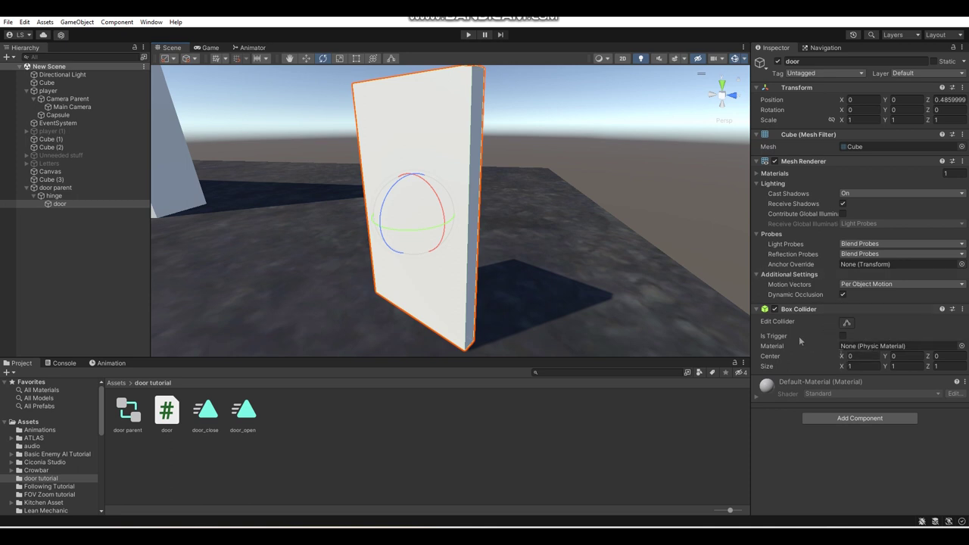
- Add the Door script to the door and assign door parent's Animator to its Anim field
click(851, 419)
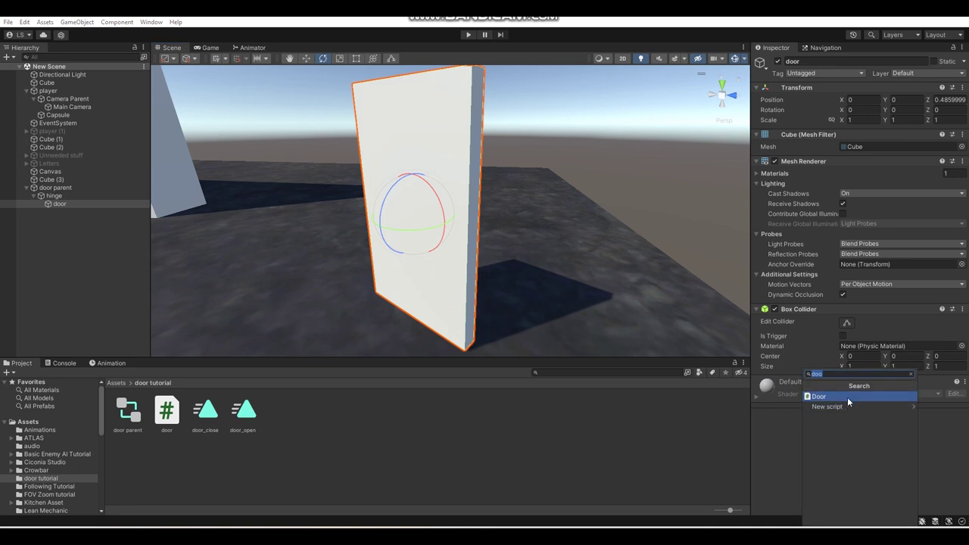
click(848, 397)
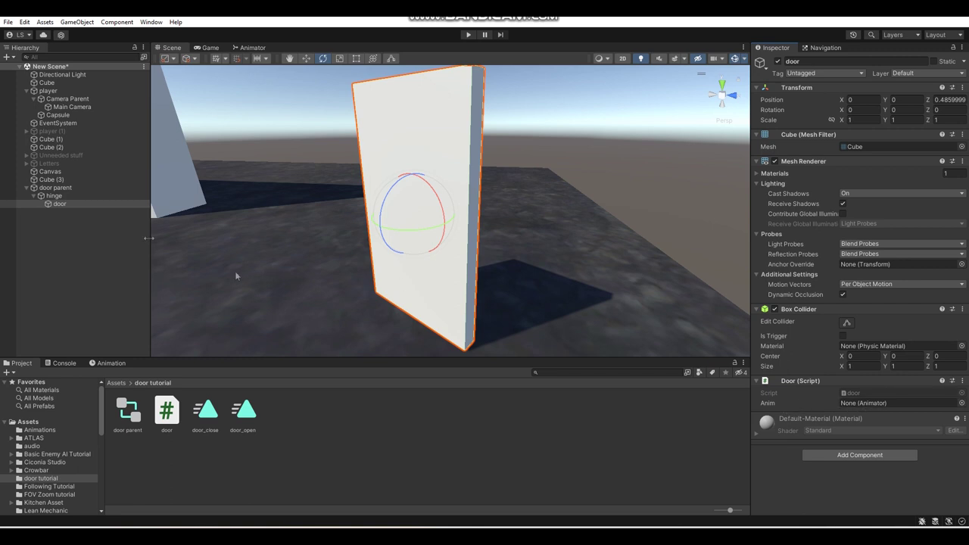
drag(76, 188, 877, 400)
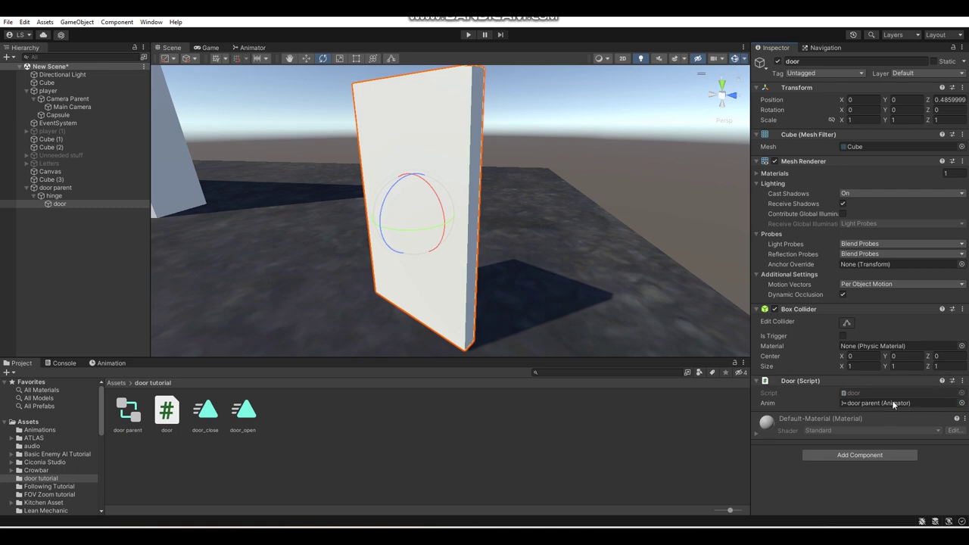